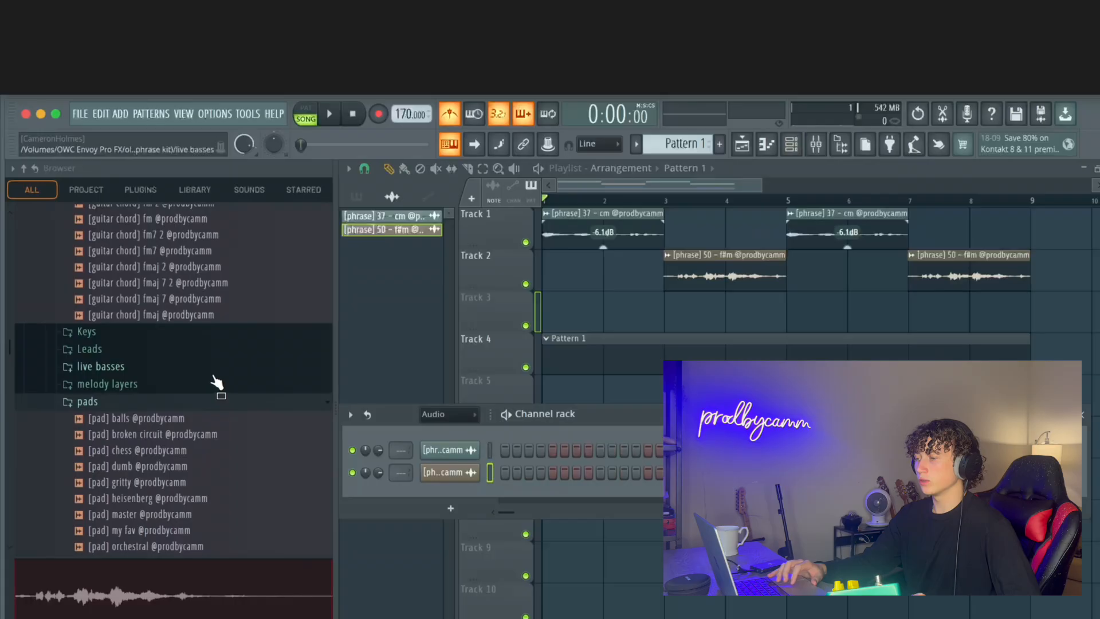
# Preview one-shots in the Keys folder, including stutter and thick 70s
pyautogui.click(192, 401)
pyautogui.scroll(5, 180, 425)
pyautogui.click(157, 456)
pyautogui.click(155, 469)
pyautogui.click(201, 489)
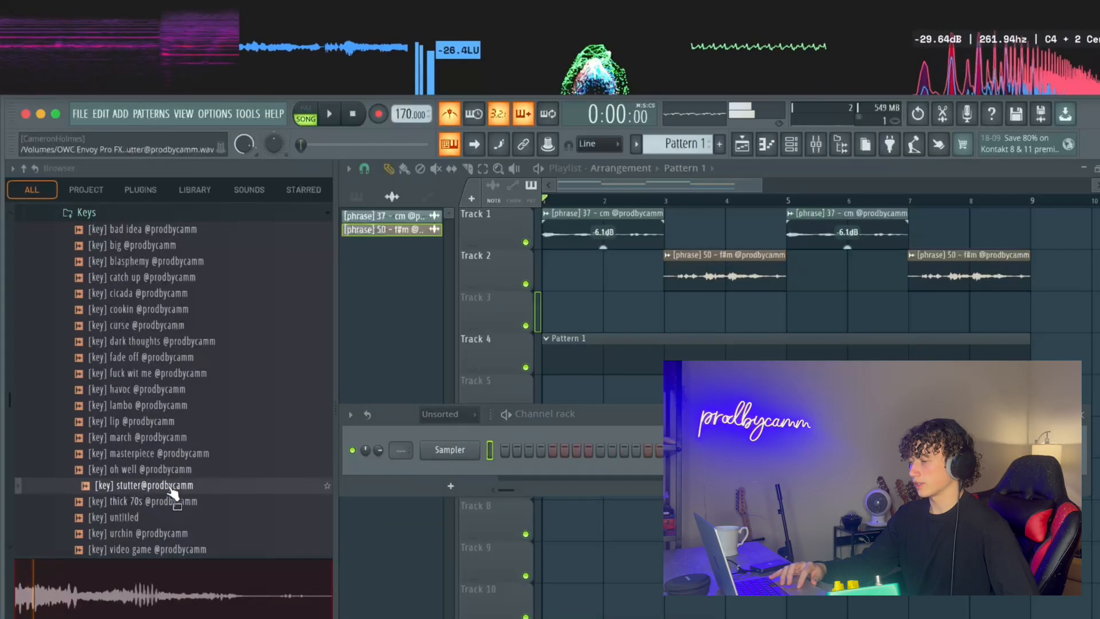
pyautogui.click(165, 502)
# Load the video game key one-shot into the Sampler channel, open its volume envelope settings and start playback
pyautogui.scroll(-3, 162, 508)
pyautogui.moveTo(143, 421); pyautogui.dragTo(450, 450)
pyautogui.click(533, 399)
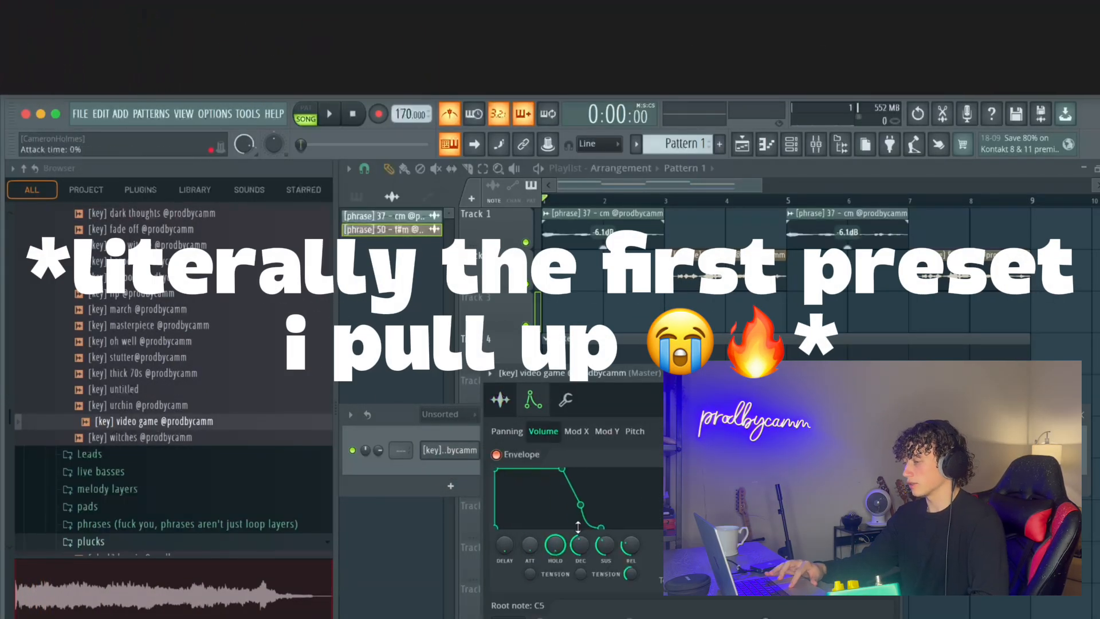
pyautogui.press('space')
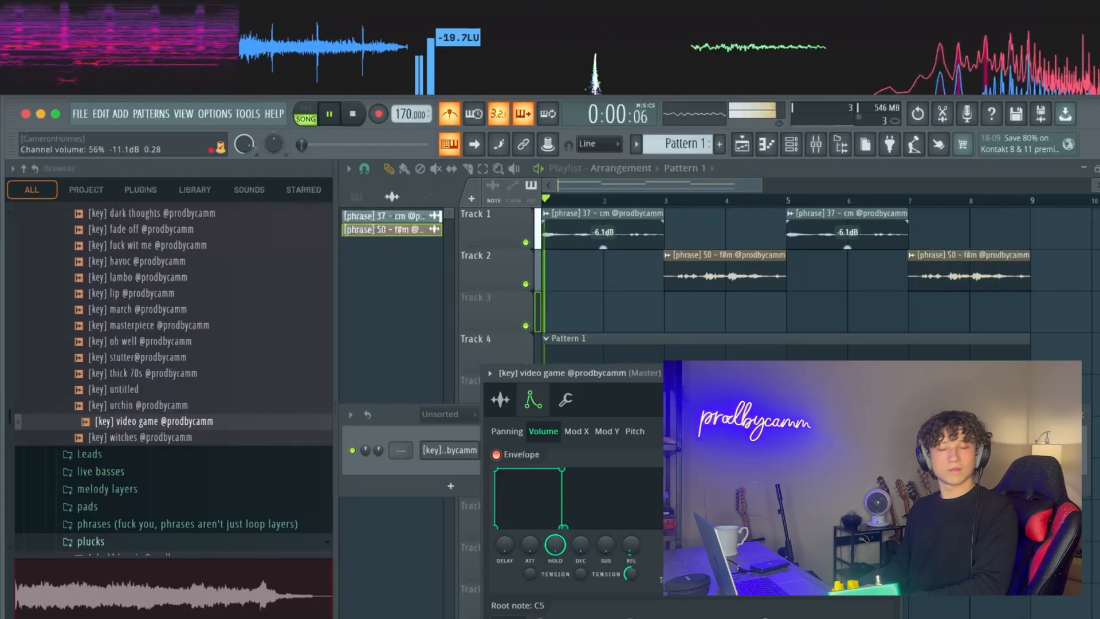
# Preview the key one-shots and add bad idea as a new channel below the existing key in the channel rack
pyautogui.click(174, 443)
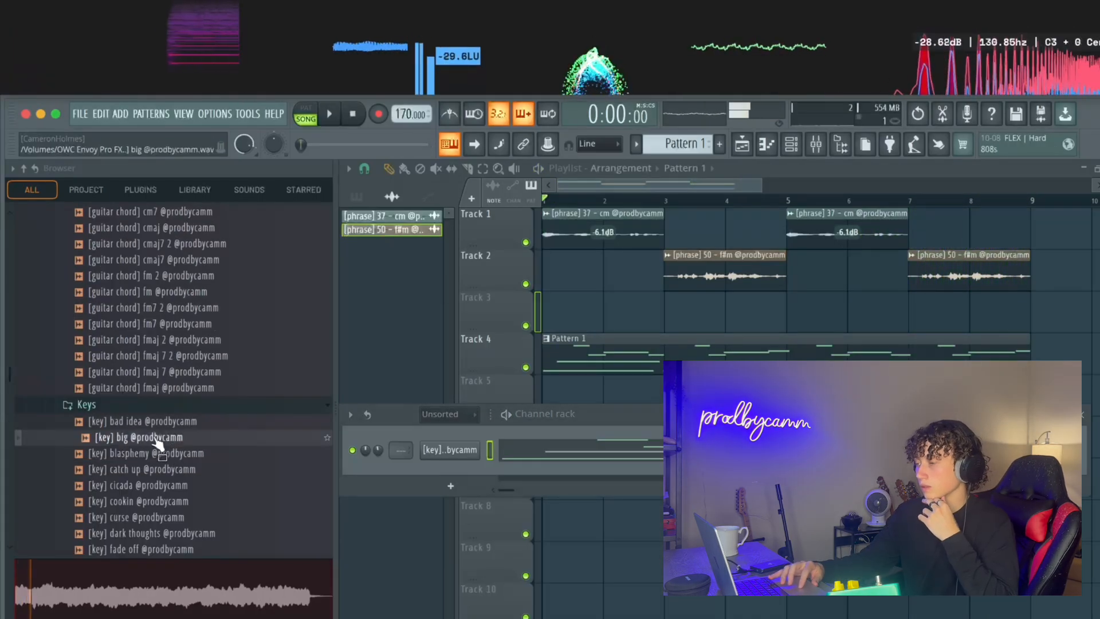
pyautogui.click(147, 423)
pyautogui.moveTo(139, 424); pyautogui.dragTo(453, 478)
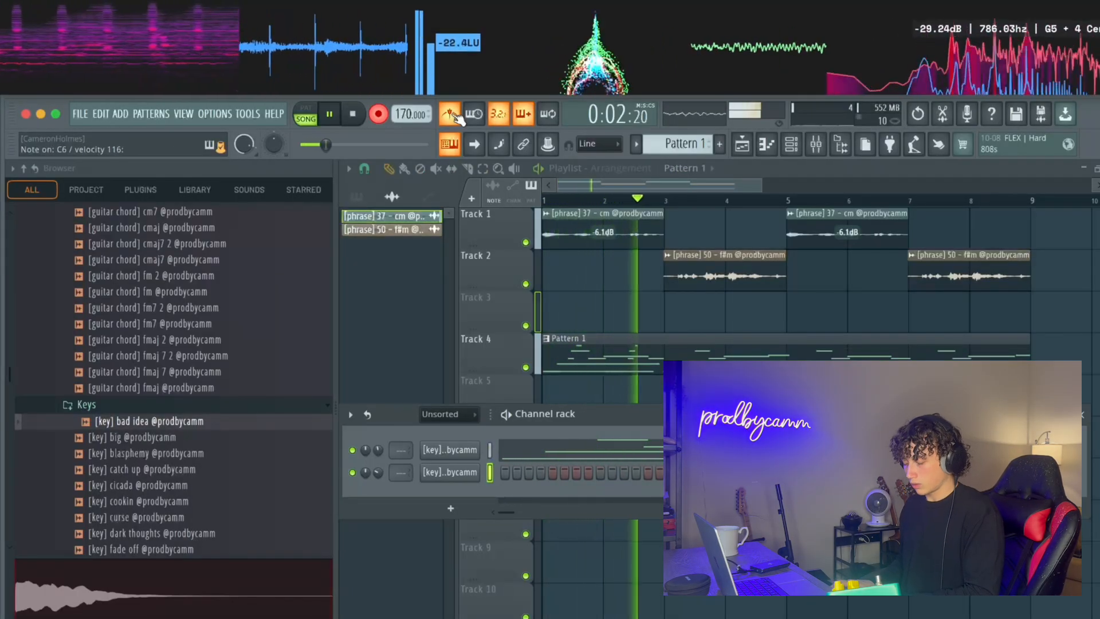
# Preview the curse and cookin keys and add another key one-shot from the Keys folder to the channel rack
pyautogui.click(192, 517)
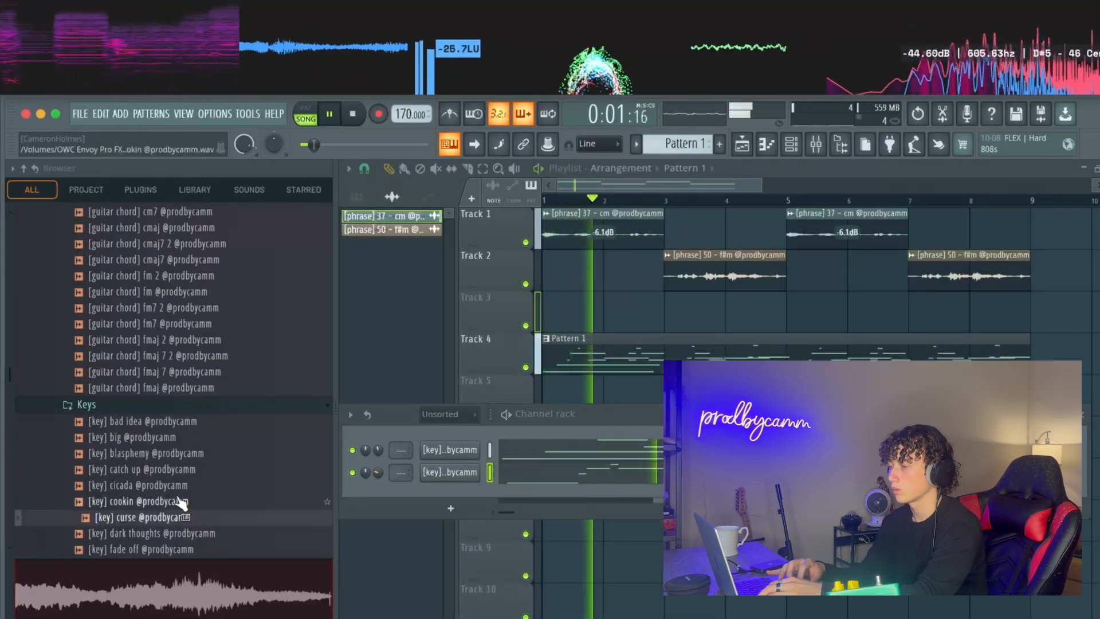
pyautogui.click(183, 502)
pyautogui.scroll(-2, 184, 519)
pyautogui.moveTo(184, 523); pyautogui.dragTo(612, 413)
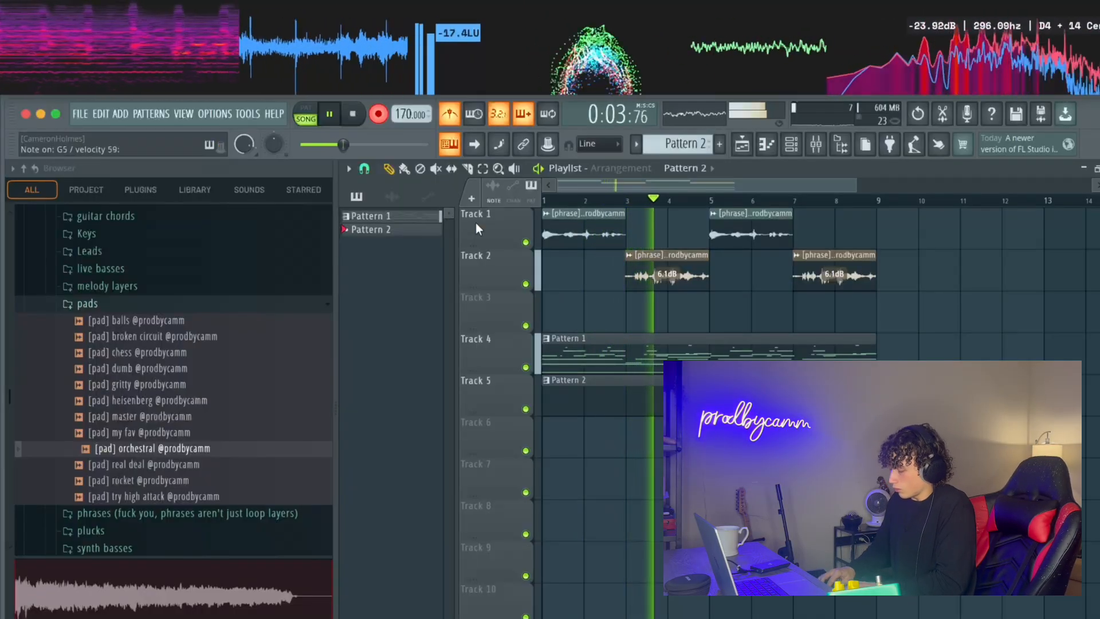
# Finish recording Pattern 2 and lower the velocity of a late note in the orchestral pad's piano roll
pyautogui.click(380, 115)
pyautogui.press('space')
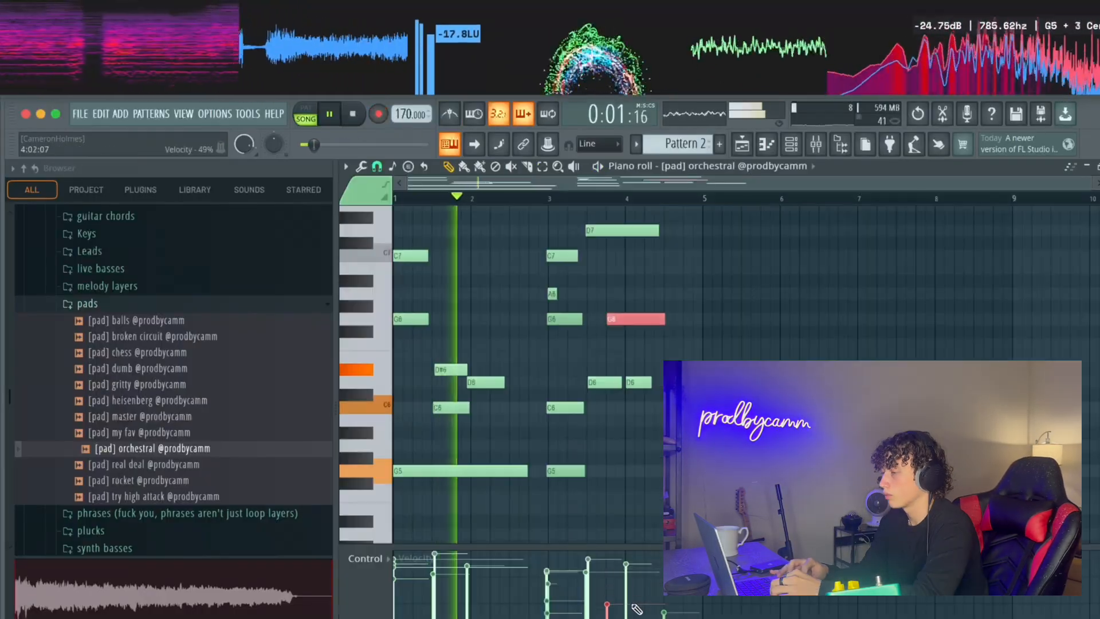
pyautogui.moveTo(633, 609); pyautogui.dragTo(637, 617)
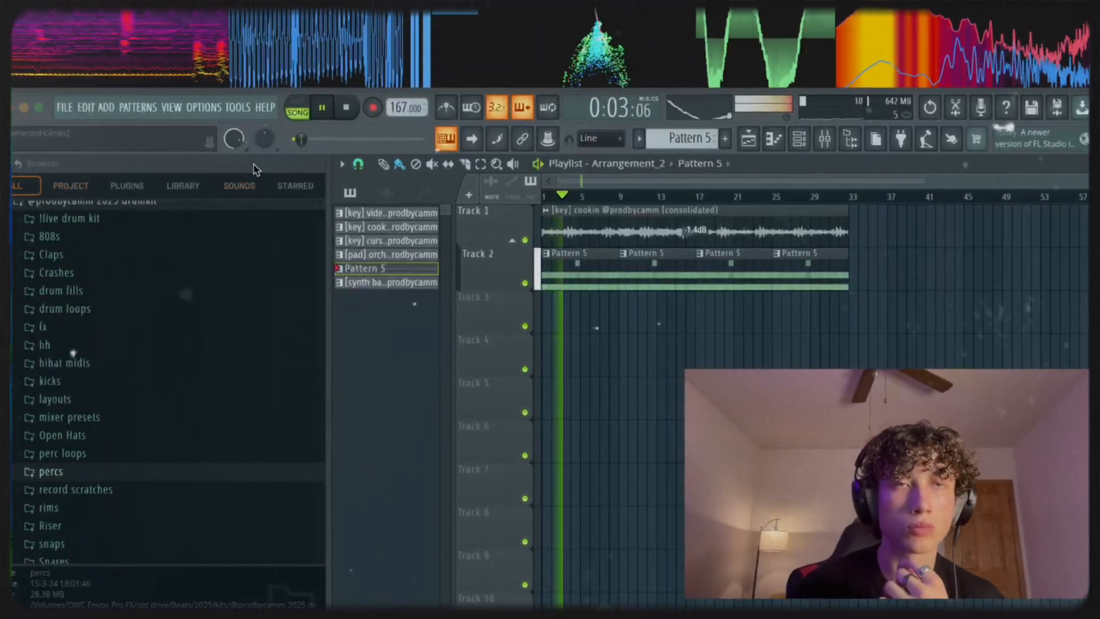
# Open Pattern 5 from the playlist and look through its channels in the channel rack
pyautogui.doubleClick(828, 265)
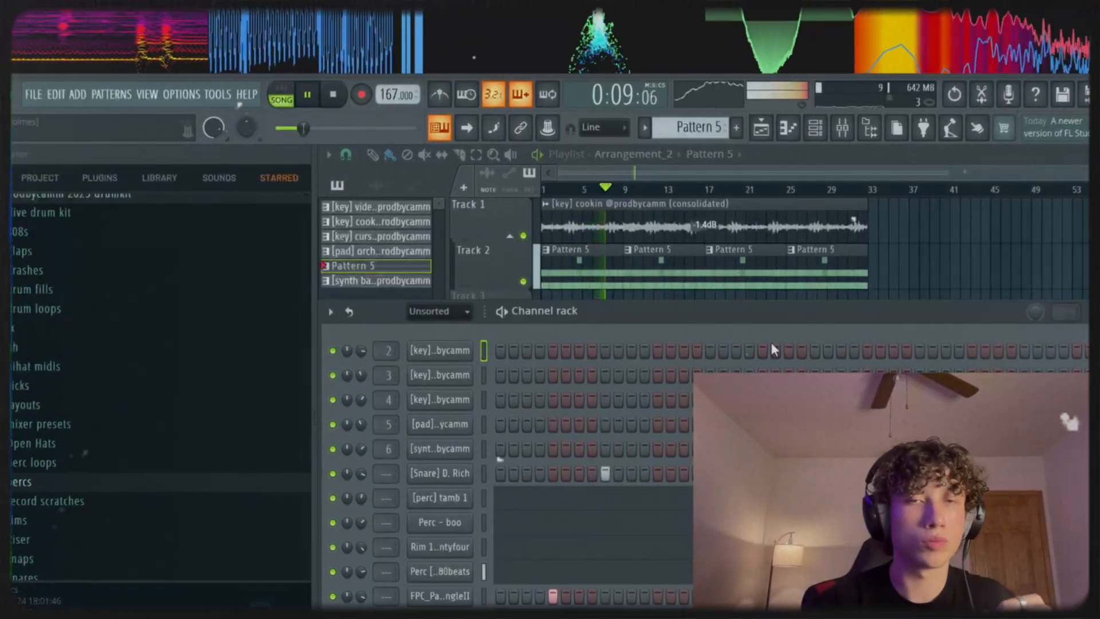
pyautogui.scroll(-4, 772, 342)
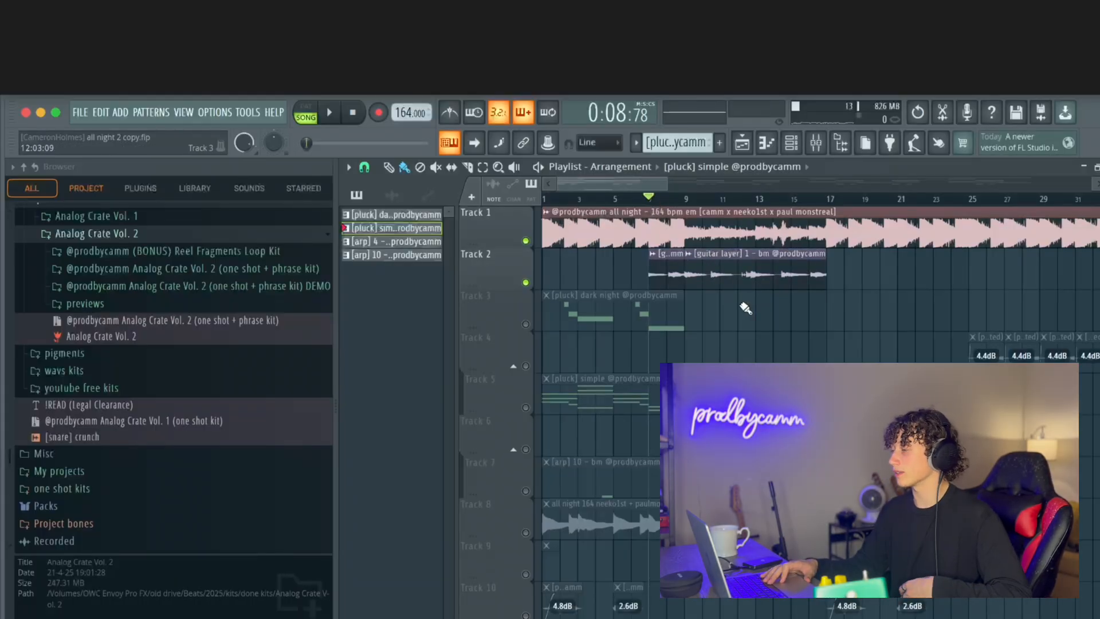
# Play the arrangement, comparing the guitar layer soloed on Track 2 with the full mix and the loop on Track 1
pyautogui.press('space')
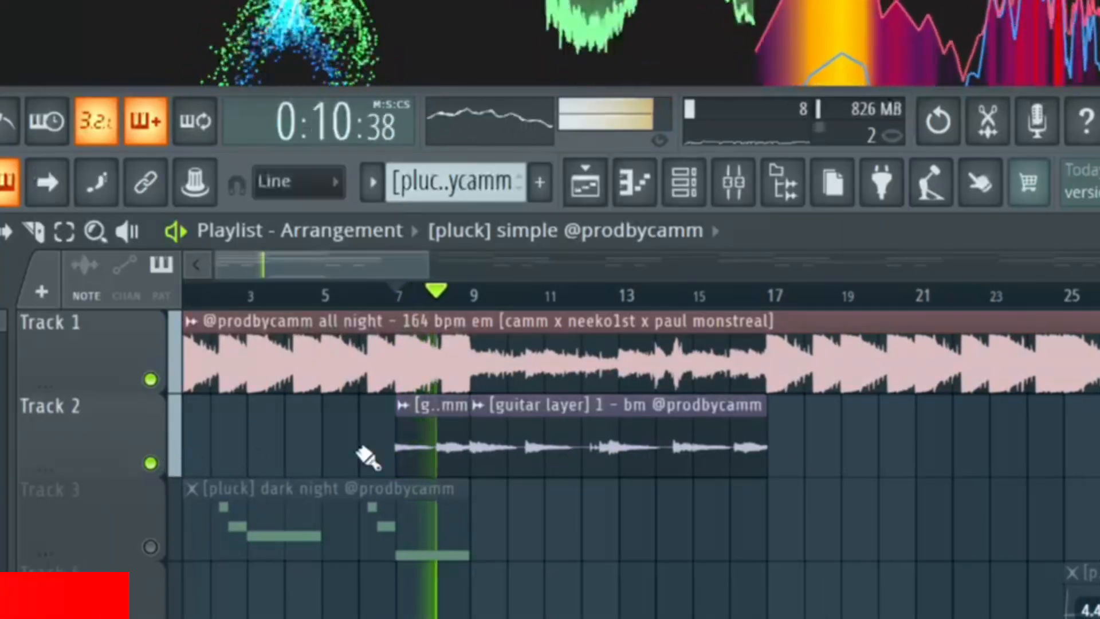
pyautogui.scroll(3, 473, 446)
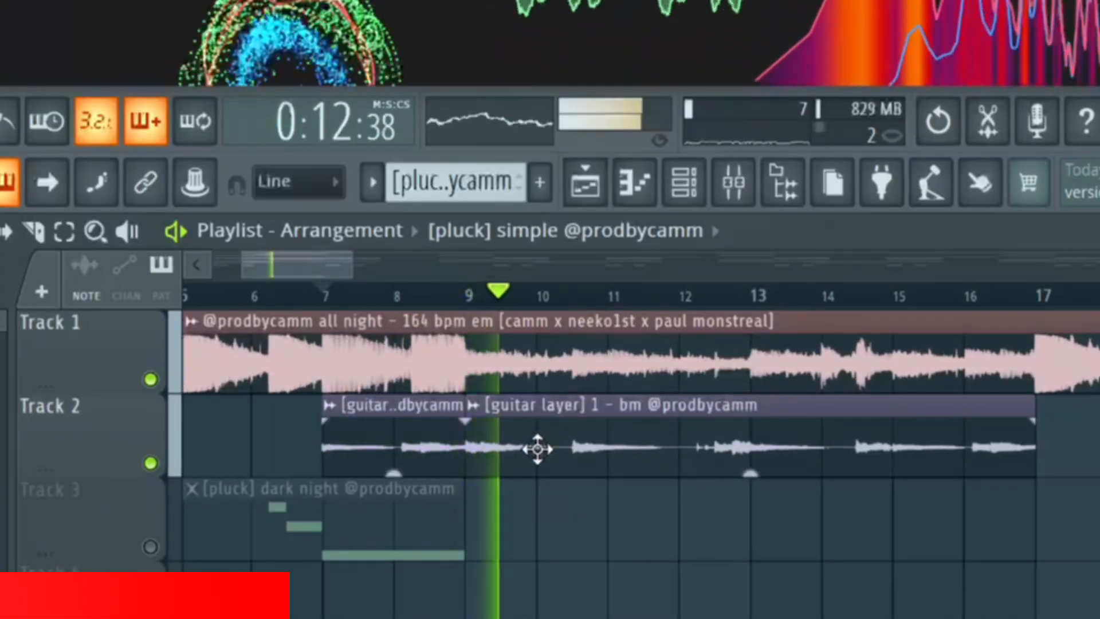
pyautogui.rightClick(153, 469)
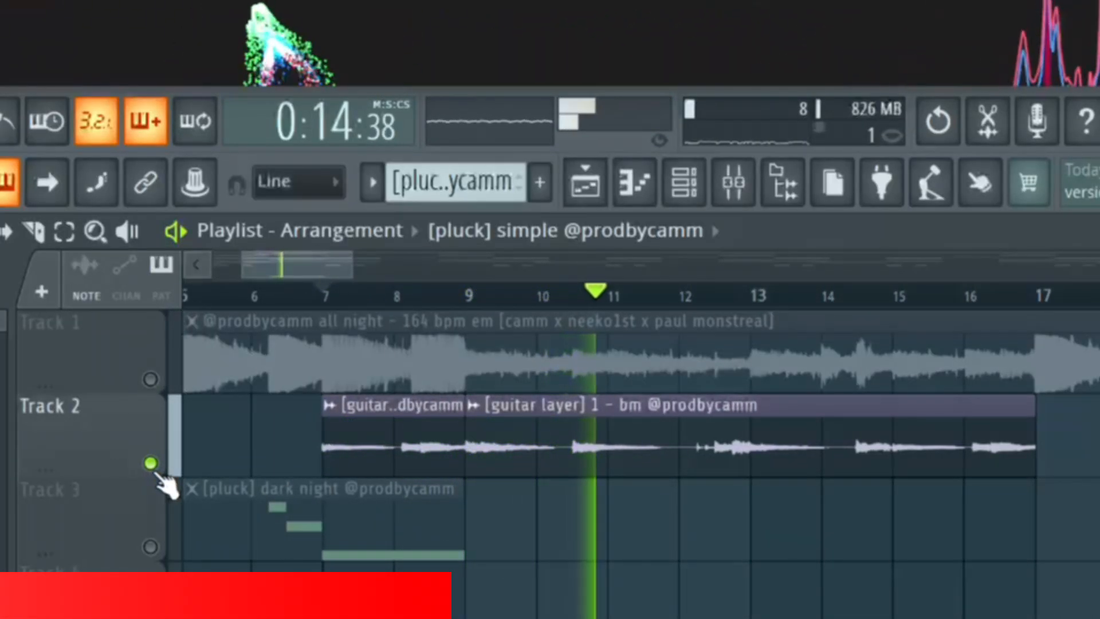
pyautogui.rightClick(154, 469)
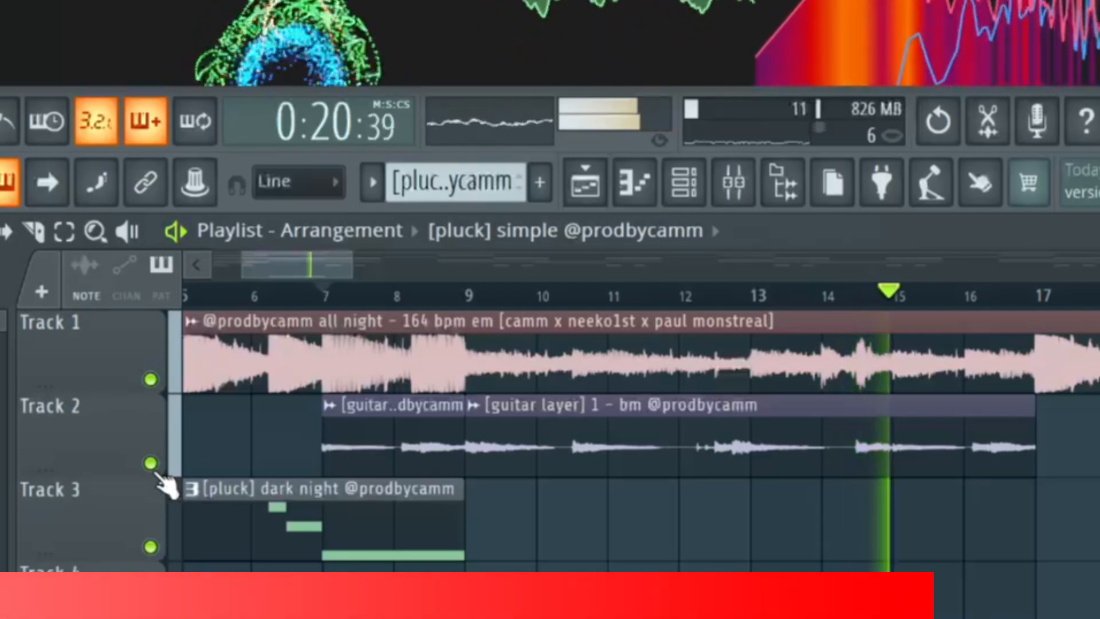
pyautogui.rightClick(153, 469)
pyautogui.click(154, 372)
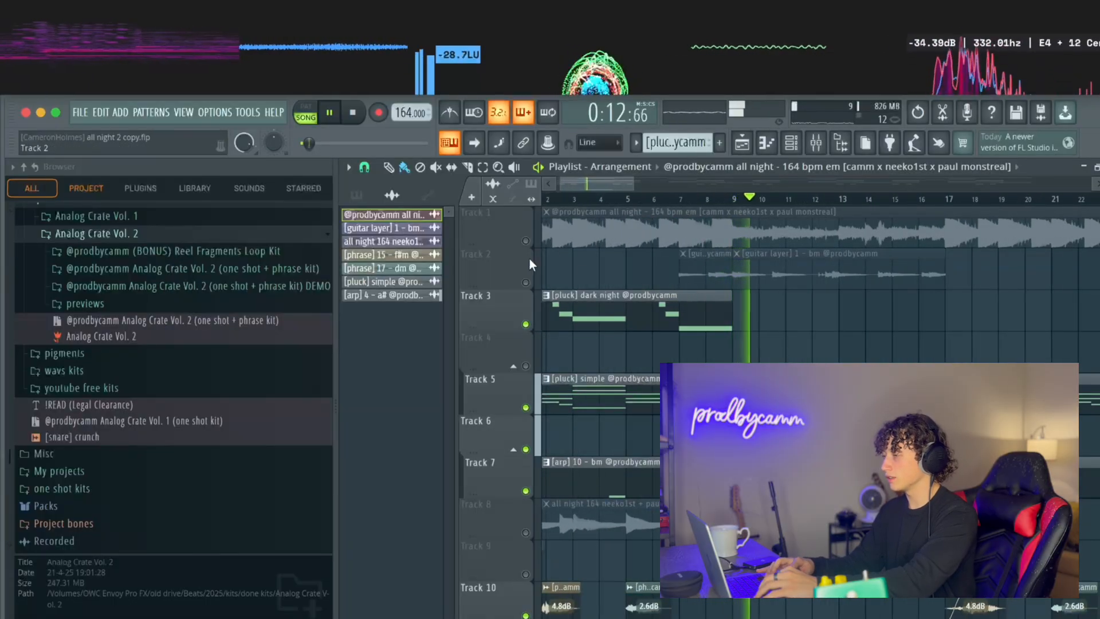
# Unmute the guitar layer on Track 2 and the all night loop on Track 1
pyautogui.click(526, 283)
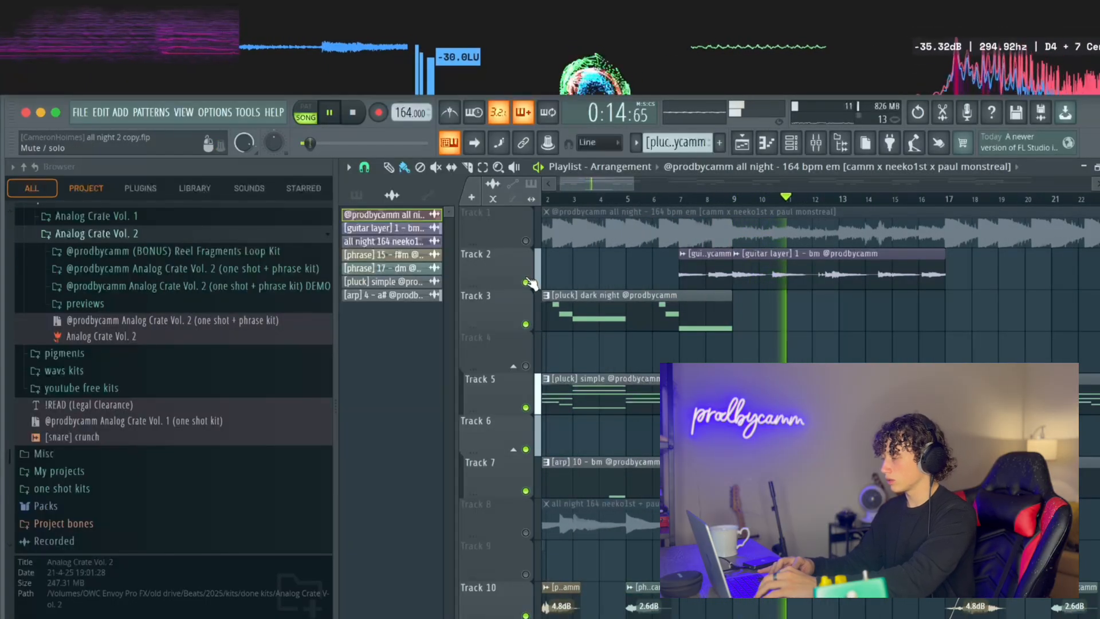
pyautogui.click(525, 241)
pyautogui.scroll(-3, 749, 357)
pyautogui.scroll(-2, 749, 357)
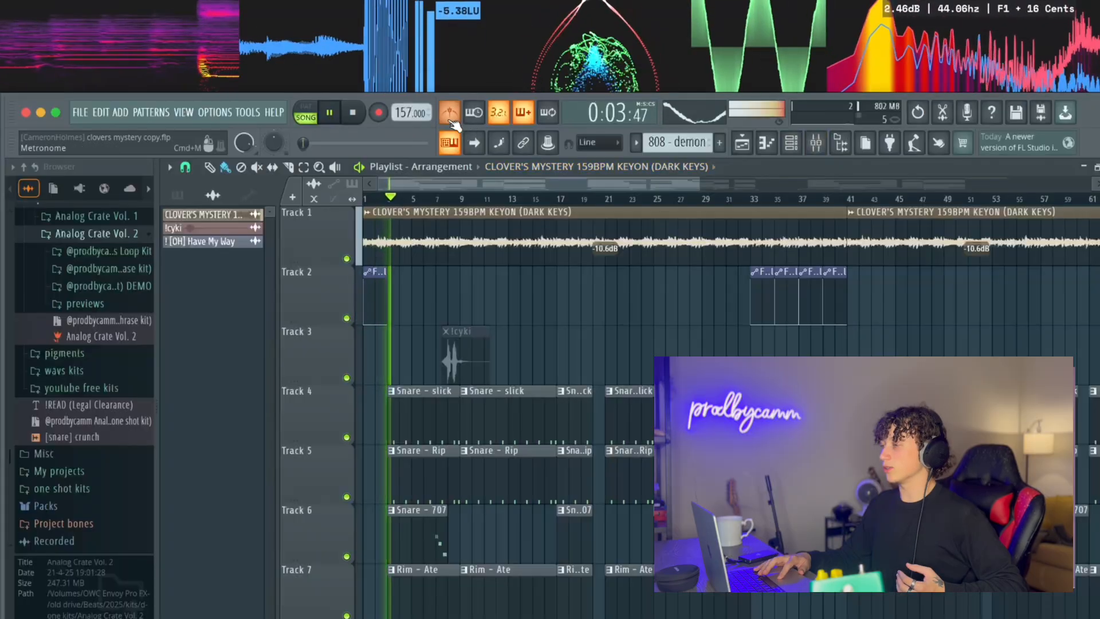
# Open the Fruity Parametric EQ 2 in slot 3 of the mixer's Master track
pyautogui.click(449, 113)
pyautogui.click(451, 117)
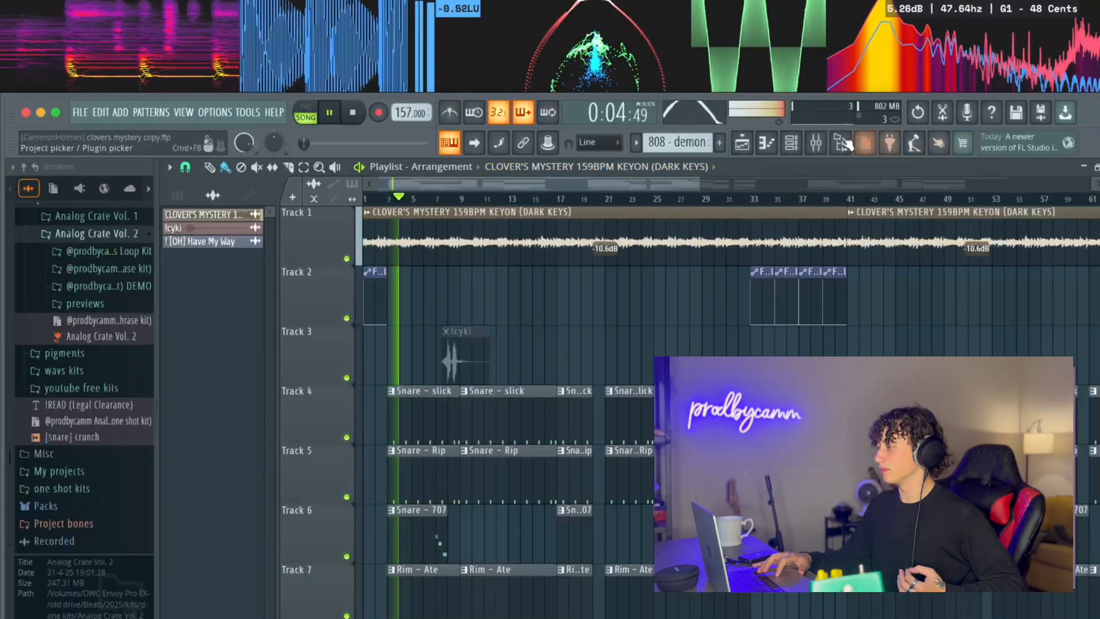
pyautogui.click(816, 143)
pyautogui.click(1010, 257)
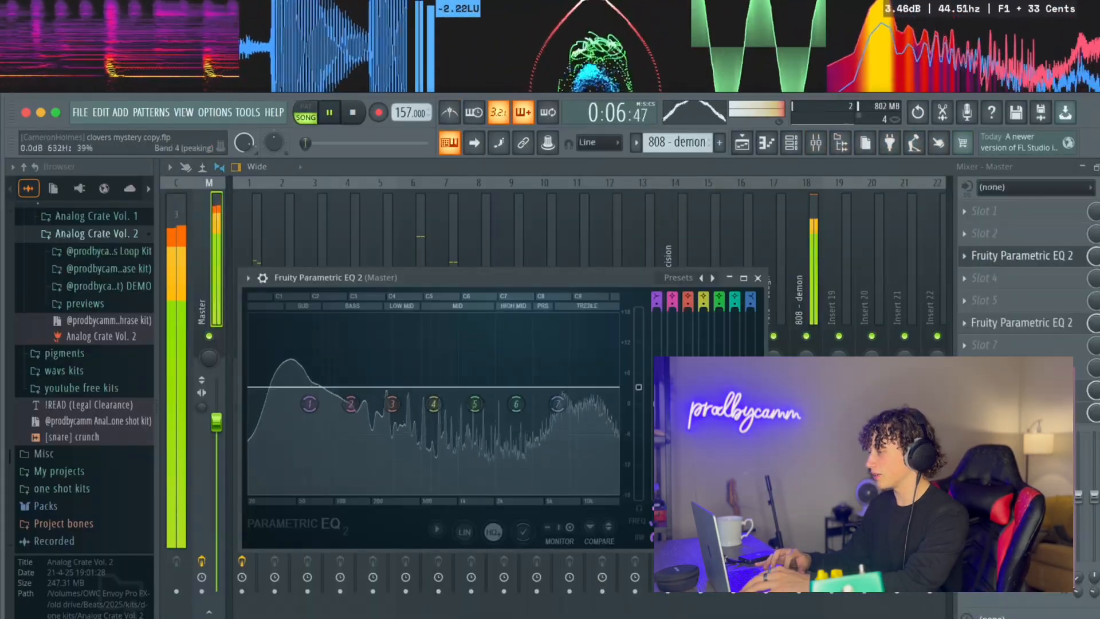
# Play the clovers mystery arrangement and bring up the mixer to watch the track levels
pyautogui.press('space')
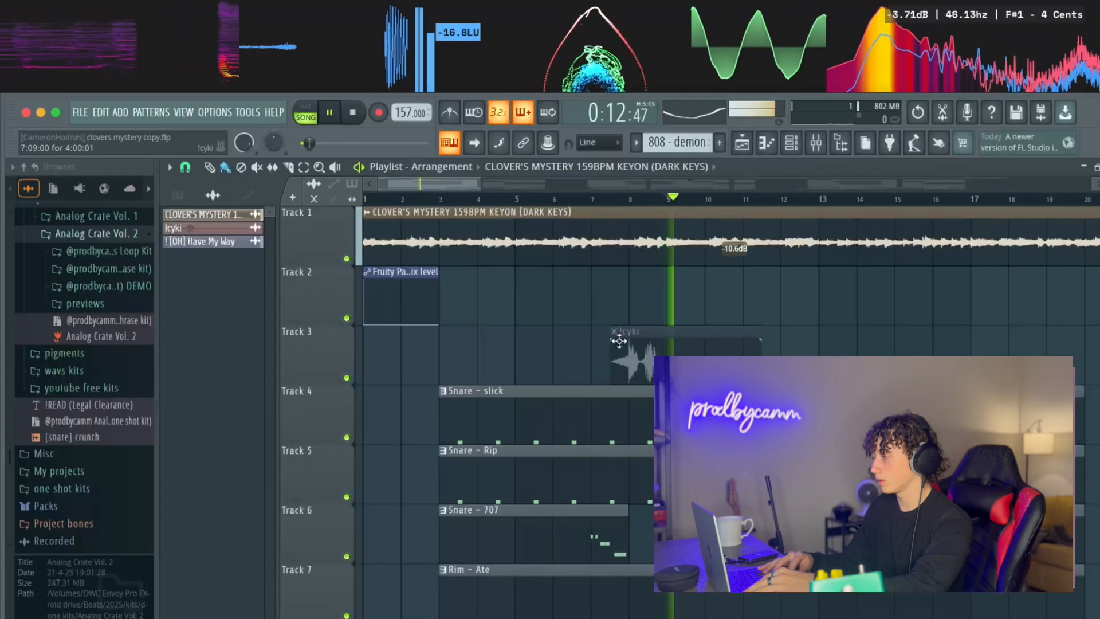
pyautogui.scroll(-3, 621, 345)
pyautogui.click(819, 146)
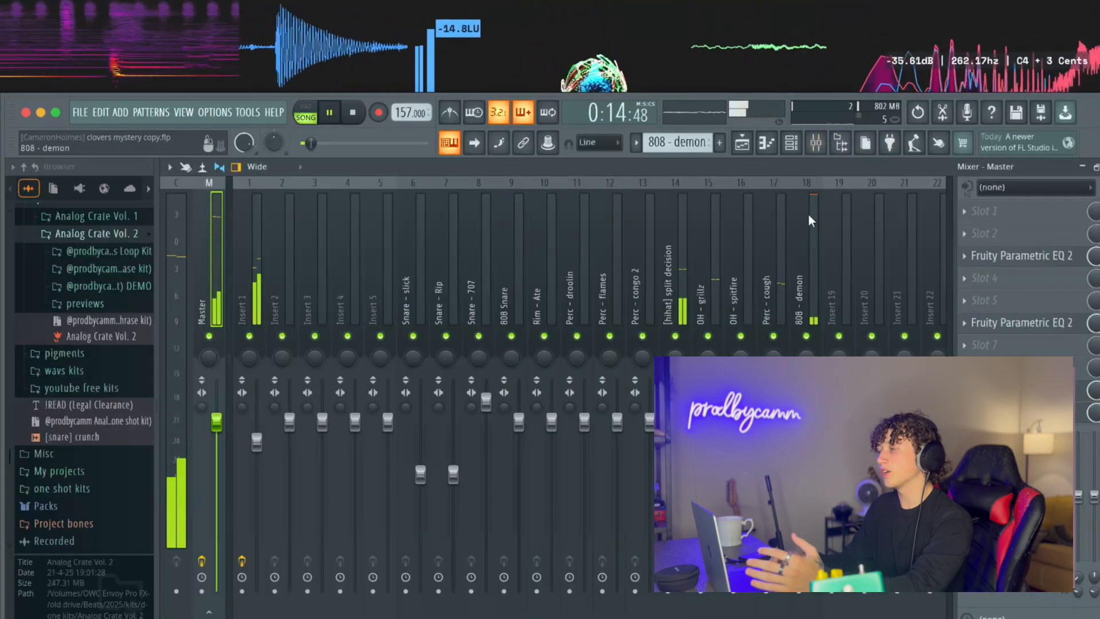